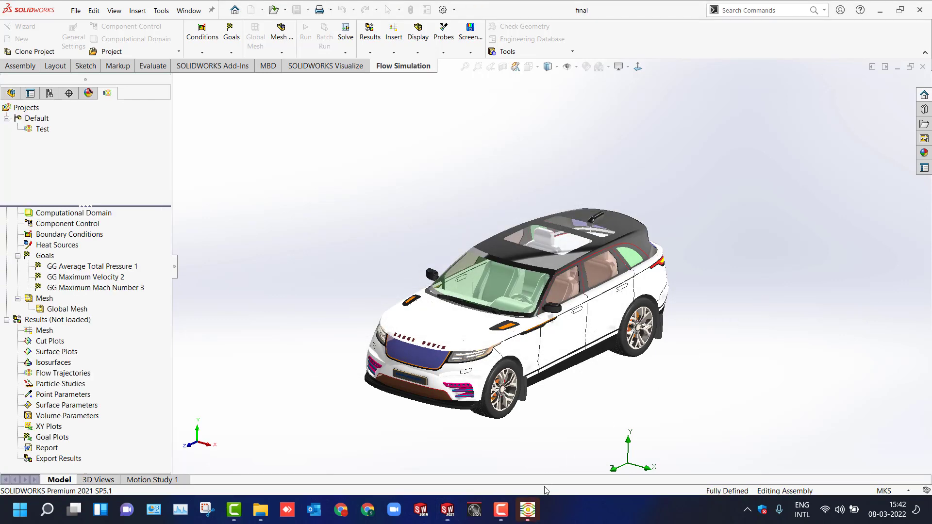
Bring up the finished solver window and close it.
left_click(533, 516)
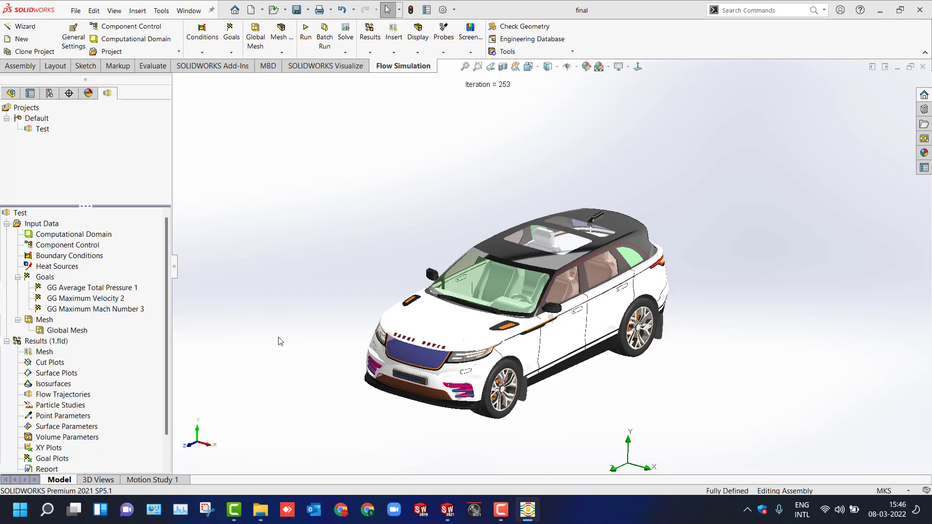
scroll(280, 341, "up", 1)
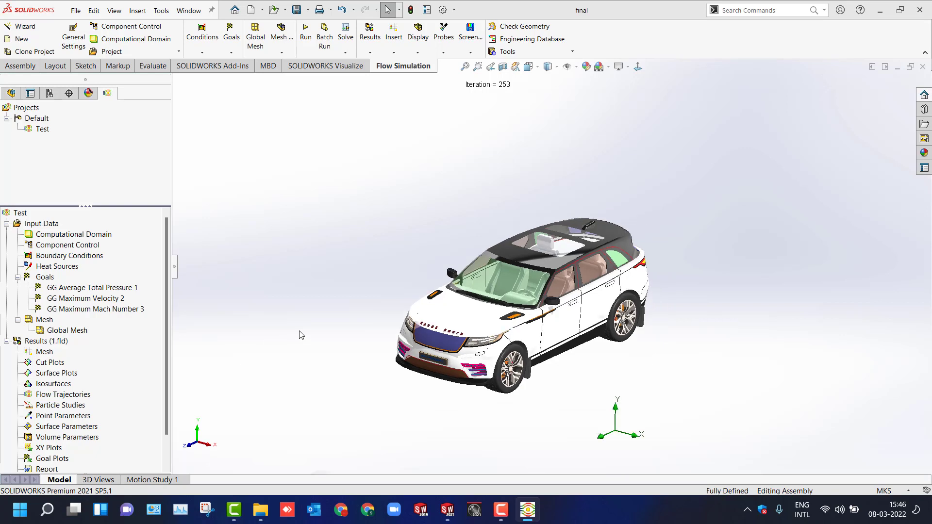
scroll(299, 335, "up", 1)
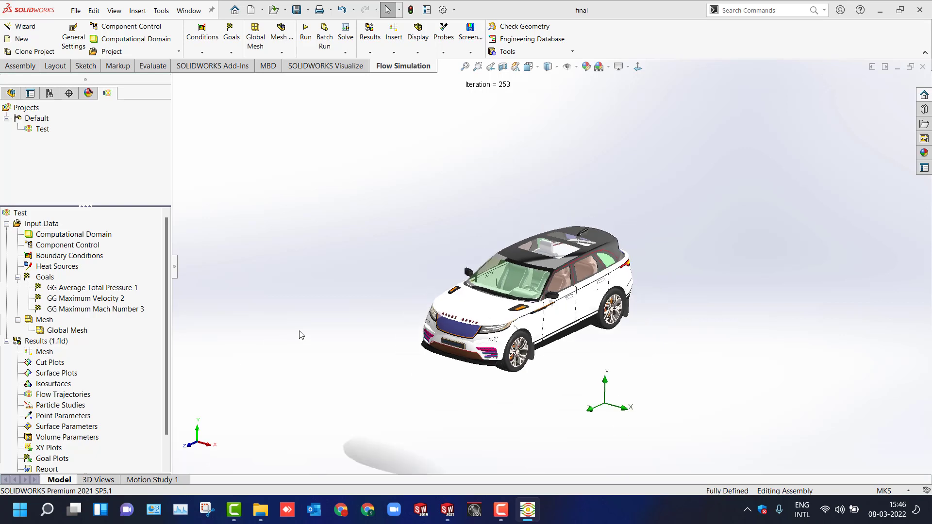
left_click(532, 514)
left_click(531, 513)
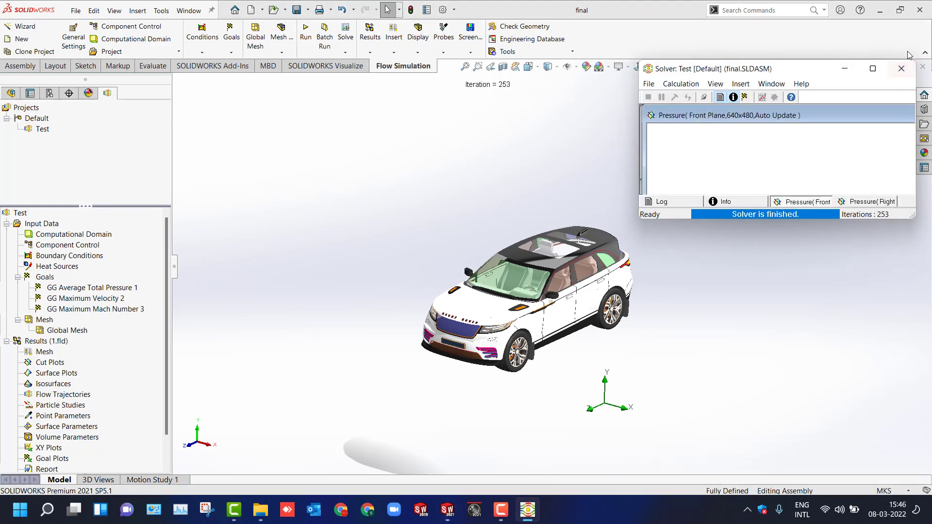
left_click(901, 69)
Insert a cut plot in the results and select the Right Plane as its section plane.
scroll(468, 278, "down", 1)
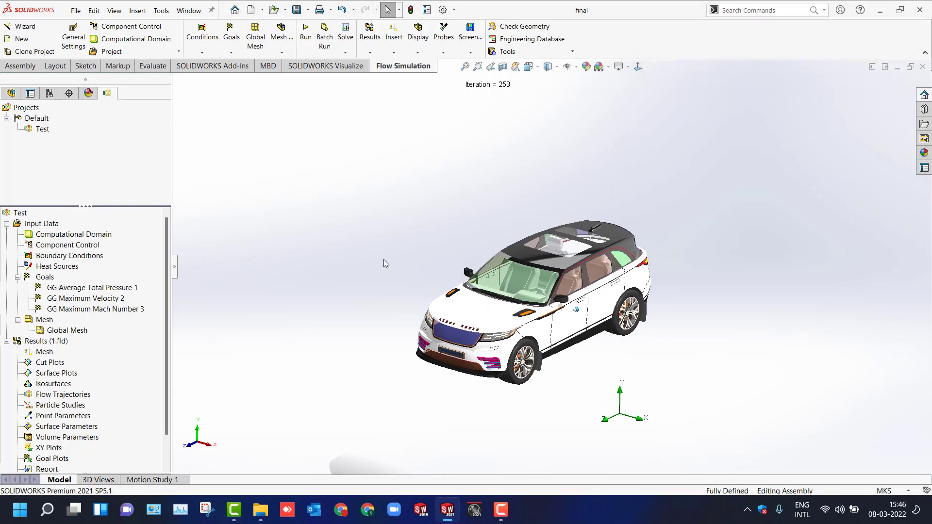
scroll(367, 259, "down", 5)
scroll(367, 259, "down", 6)
scroll(367, 259, "up", 10)
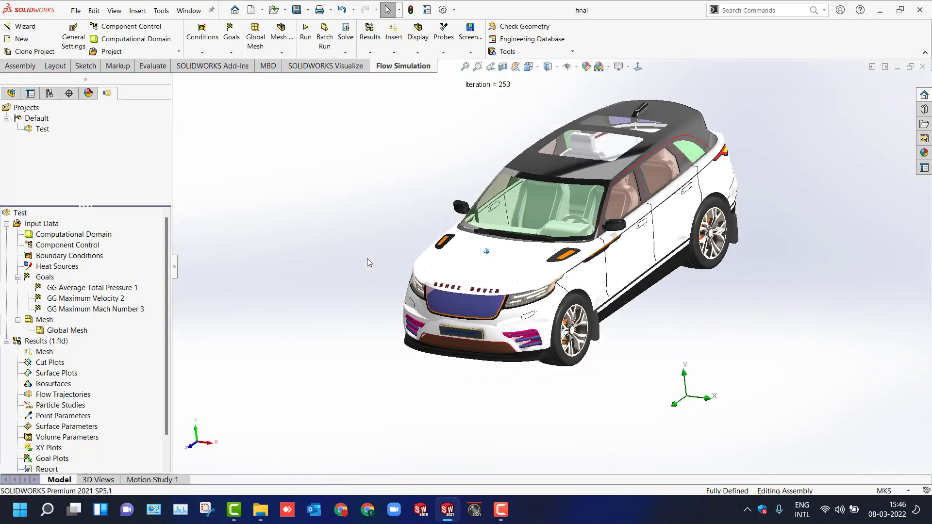
scroll(367, 259, "down", 3)
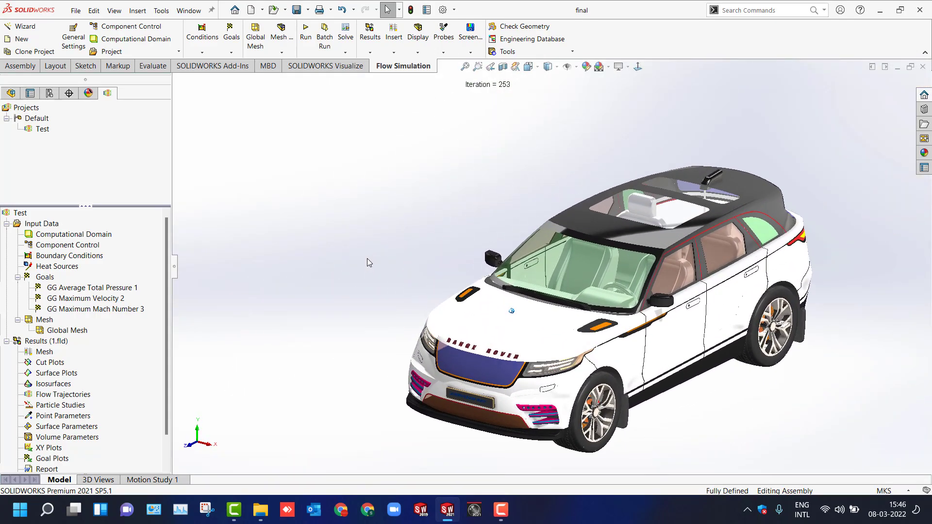
right_click(41, 364)
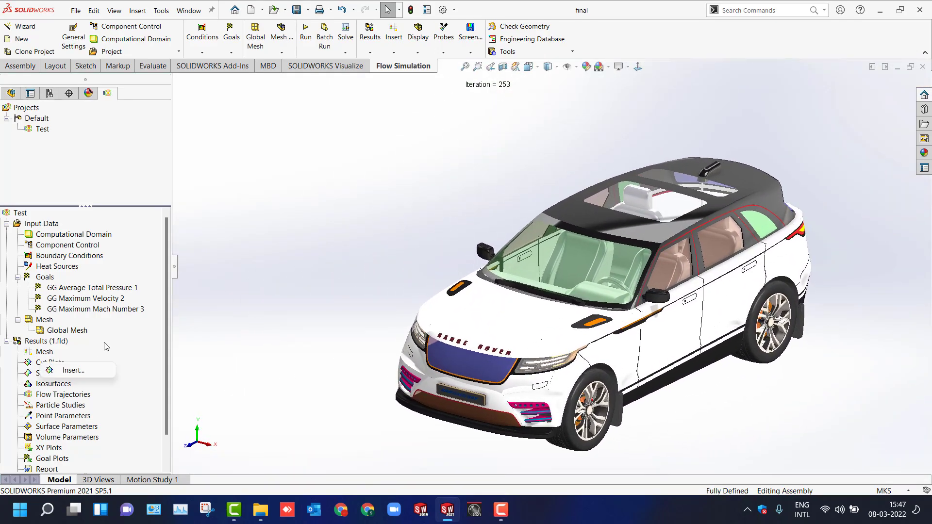
left_click(68, 370)
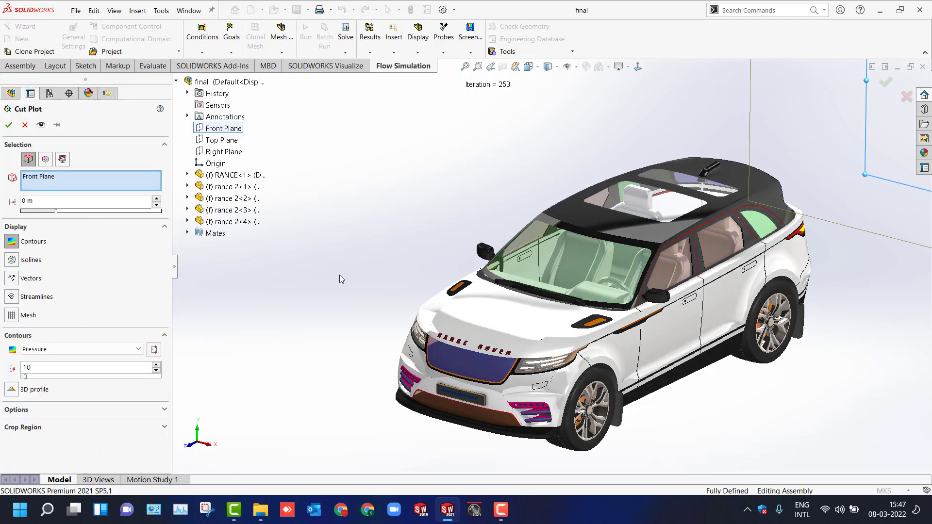
scroll(345, 276, "up", 5)
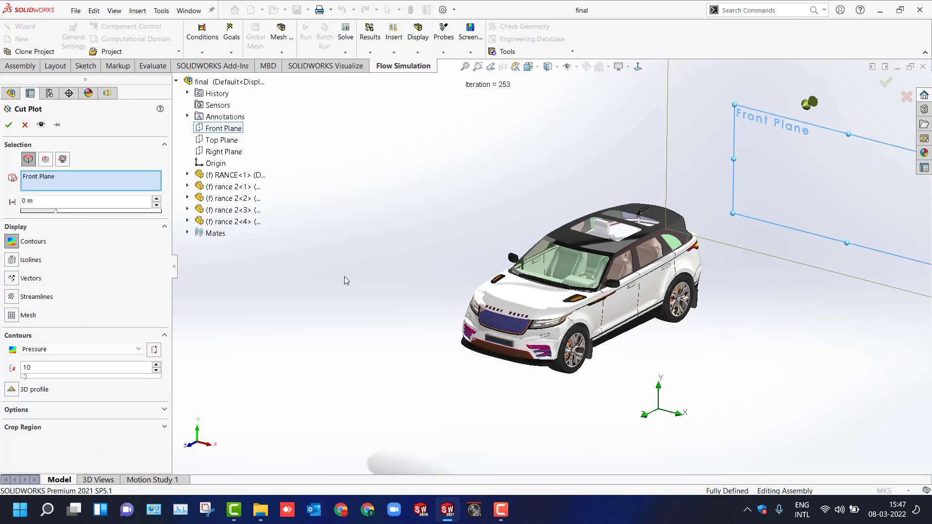
left_click(218, 153)
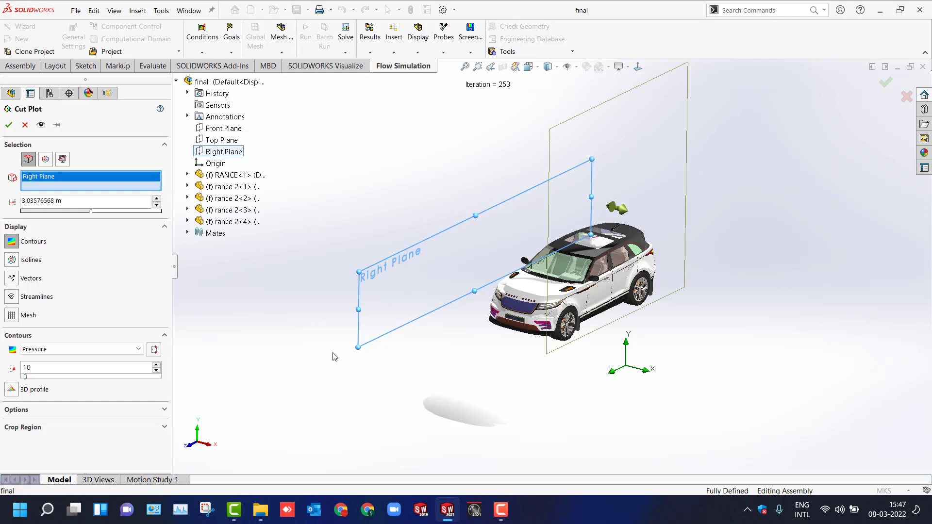
Switch the cut plot contours from Pressure to Velocity and create the cut plot.
key("ctrl+1")
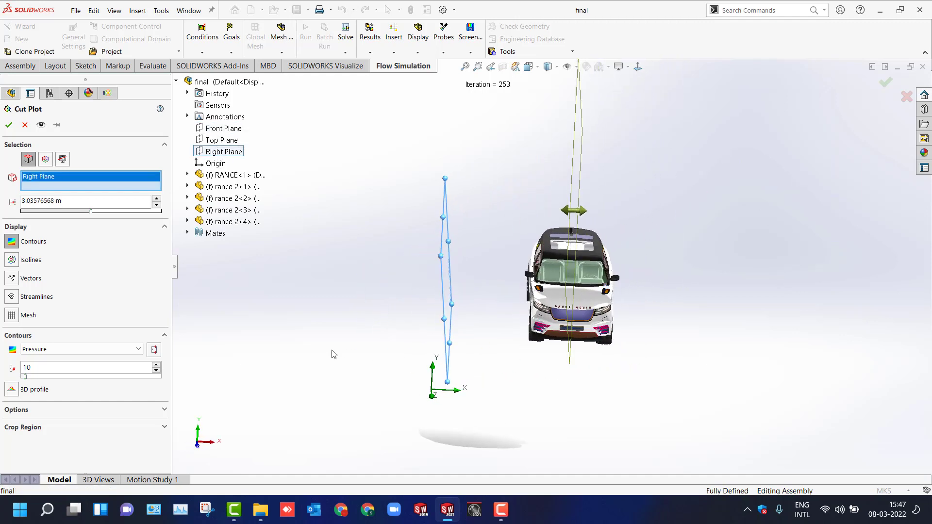
key("ctrl+7")
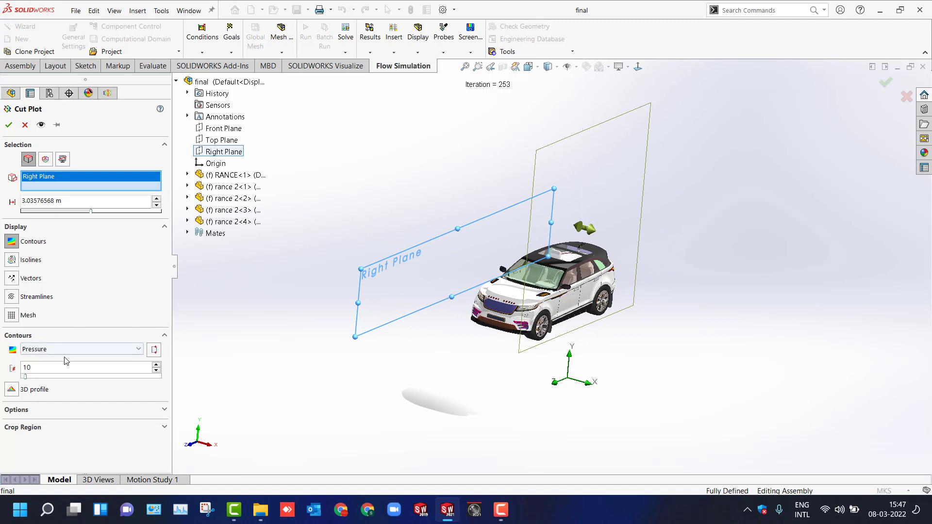
left_click(54, 350)
left_click(58, 393)
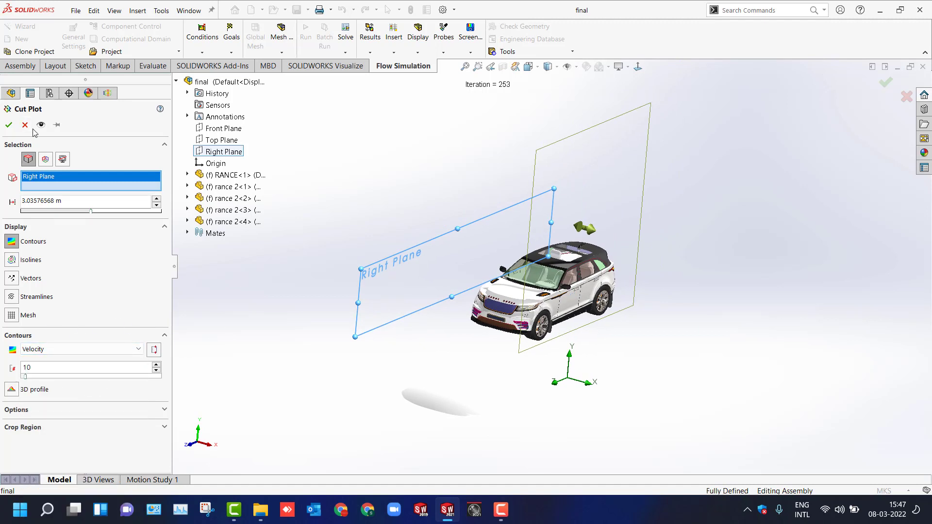
middle_click_drag(332, 326, 334, 328)
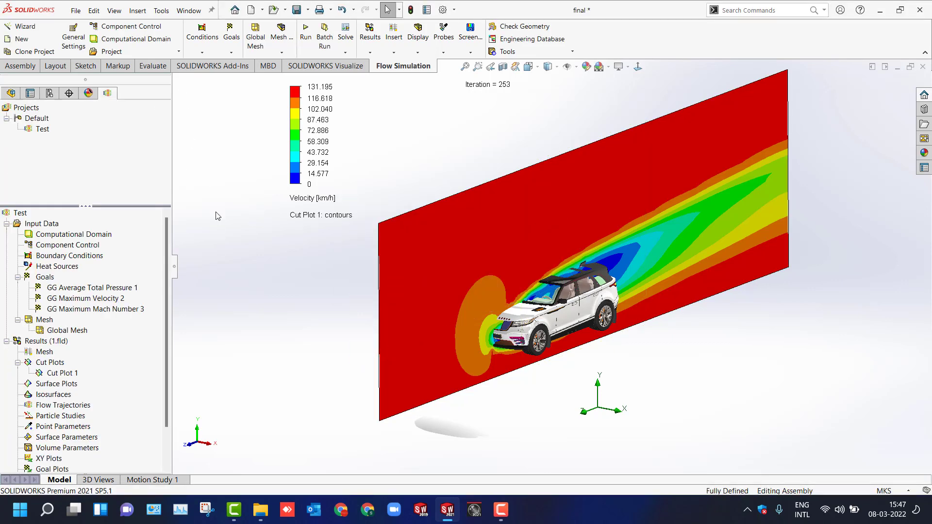
Move the velocity legend toward the upper-left corner of the graphics area.
middle_click_drag(232, 249, 232, 250)
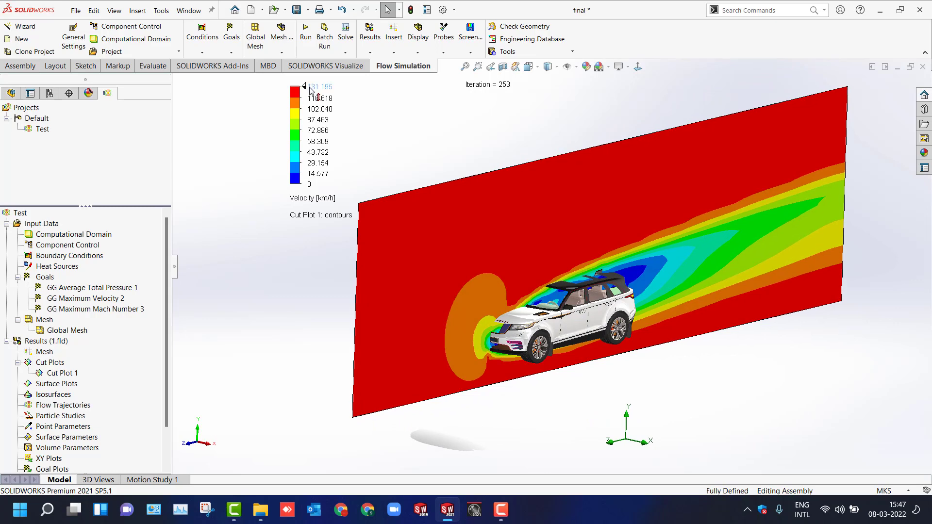
left_click_drag(295, 99, 191, 107)
middle_click_drag(275, 285, 275, 285)
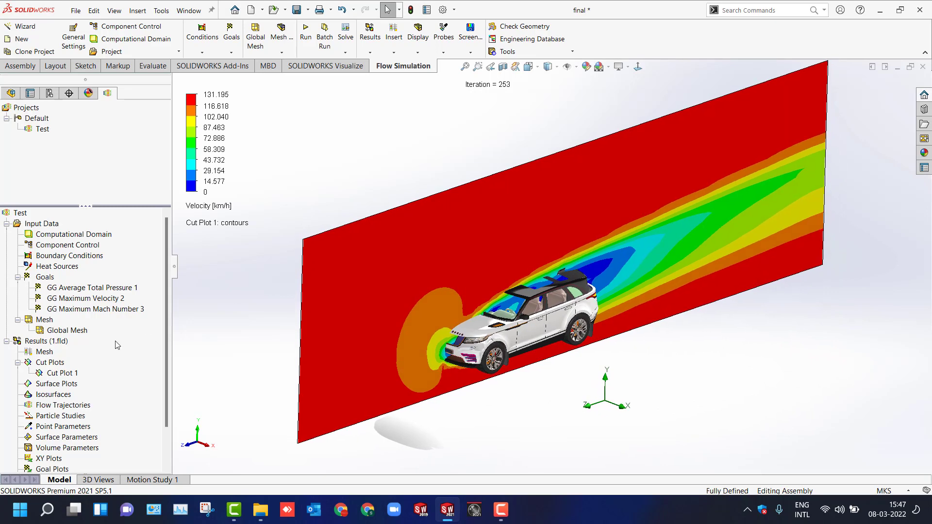
Play the animation of Cut Plot 1 and stop it.
right_click(59, 374)
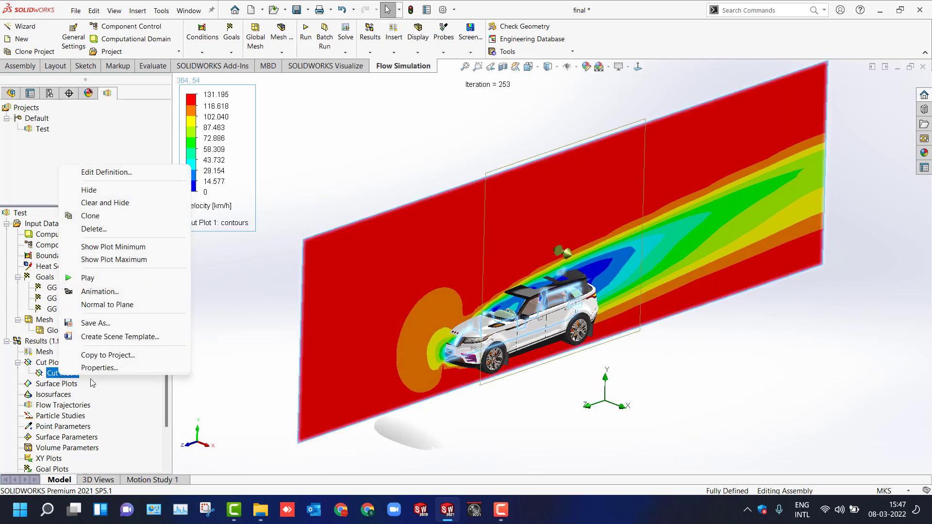
left_click(100, 280)
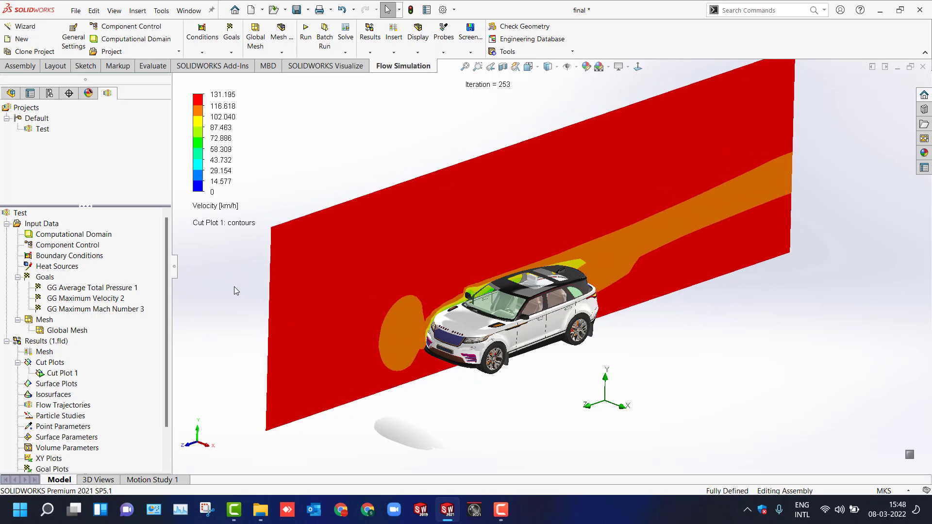
left_click(69, 373)
right_click(69, 374)
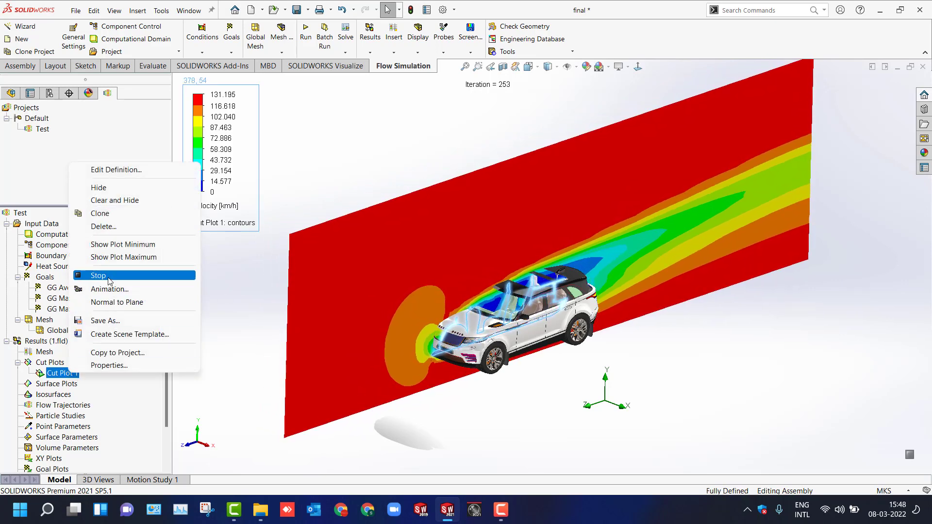
left_click(93, 275)
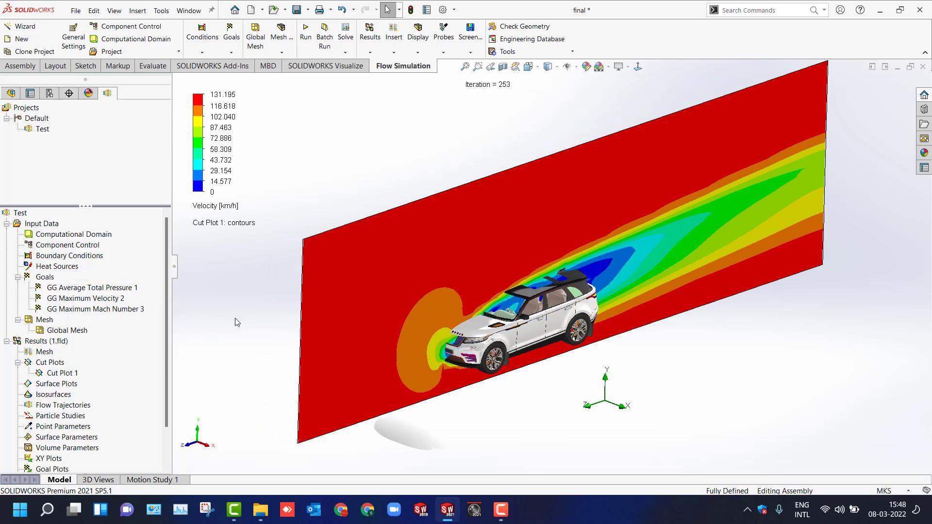
Hide Cut Plot 1.
right_click(65, 376)
left_click(102, 188)
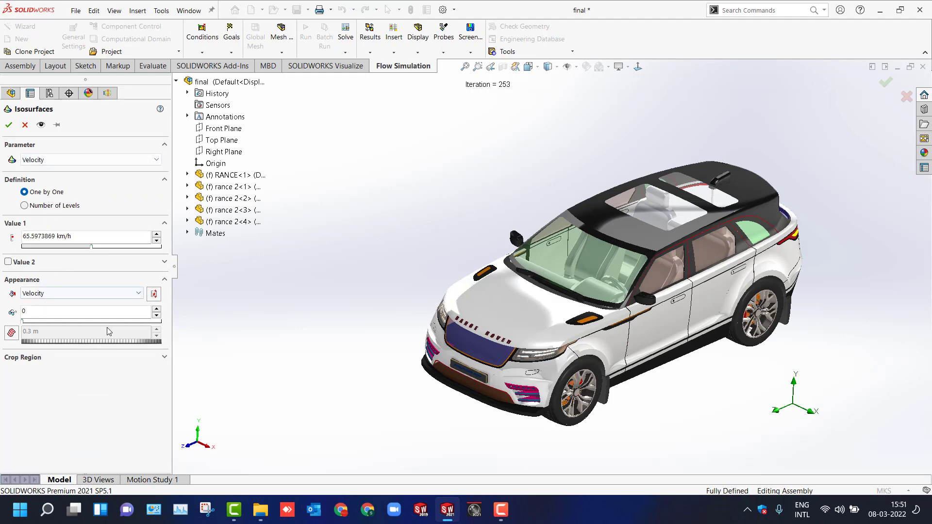
Preview a velocity isosurface and set its appearance to be colored by Pressure.
left_click(41, 125)
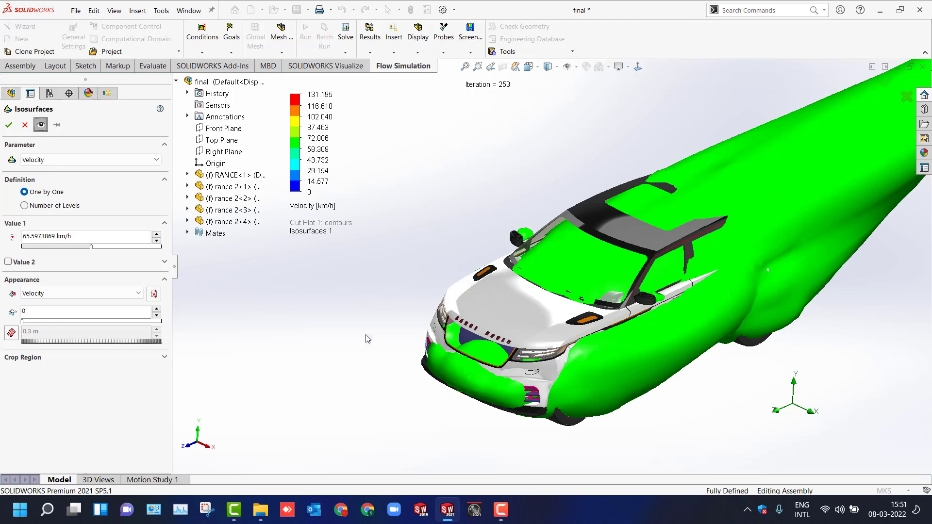
scroll(368, 347, "up", 3)
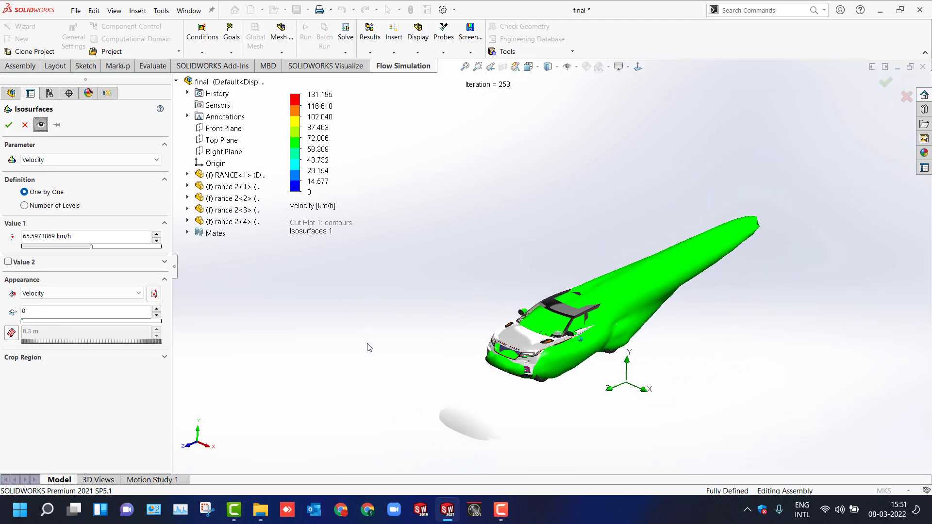
scroll(368, 347, "down", 3)
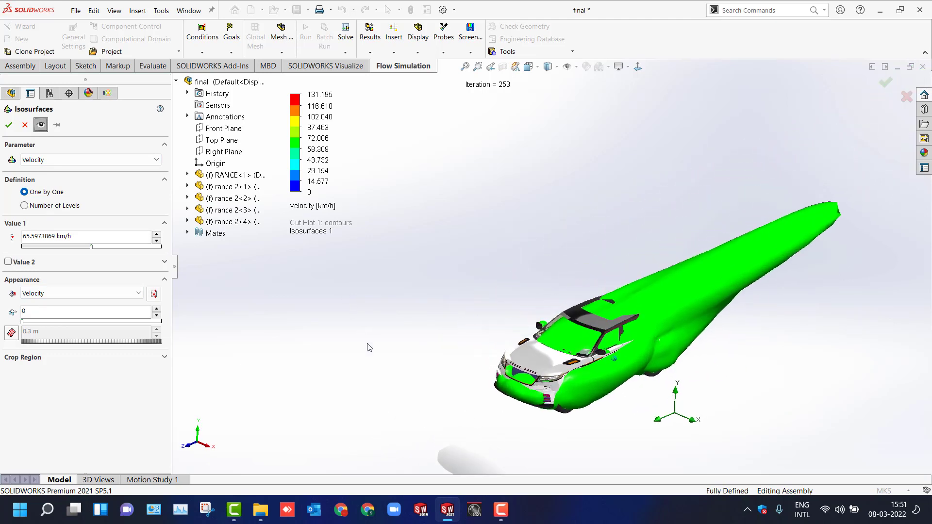
left_click(67, 293)
left_click(69, 317)
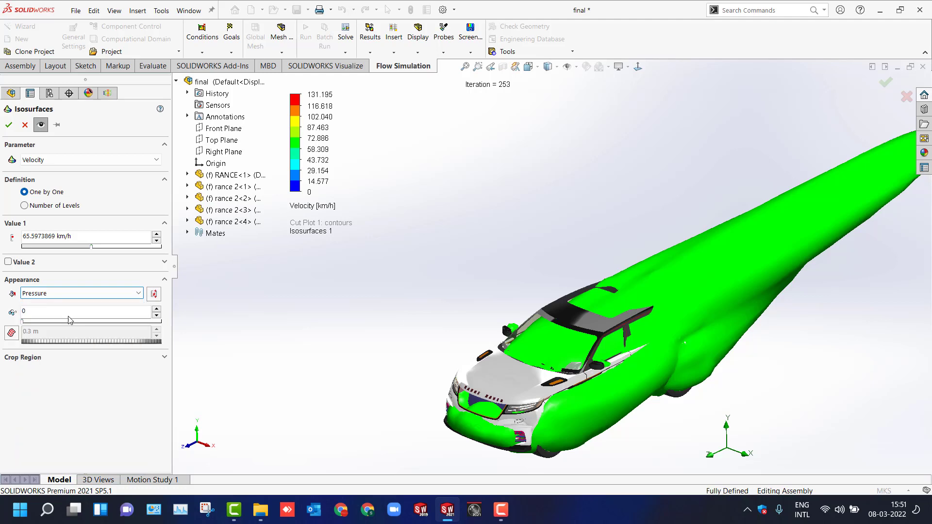
middle_click_drag(302, 289, 302, 289)
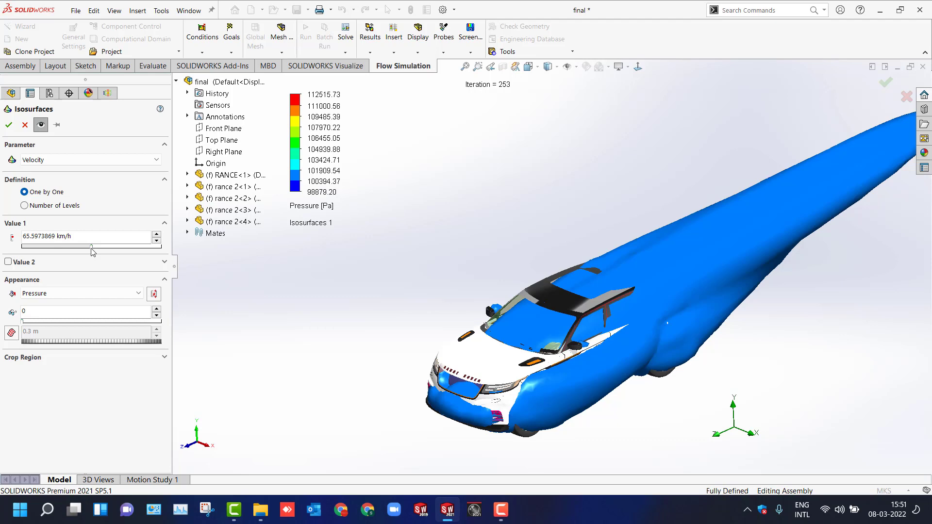
Set the isosurface value to 120 km/h.
left_click_drag(96, 237, 1, 237)
key("Return")
scroll(284, 319, "up", 4)
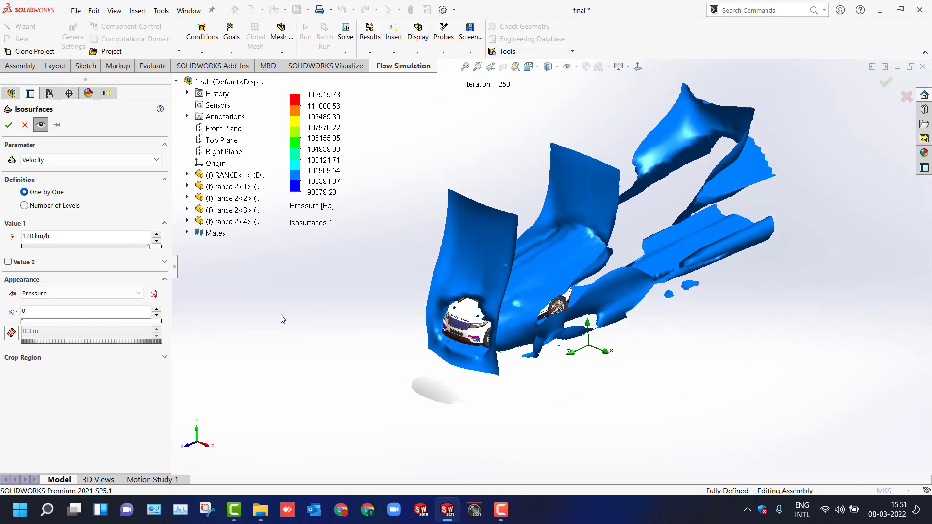
key("Left")
key("Left")
key("Left")
key("Right")
key("Right")
key("Right")
key("Right")
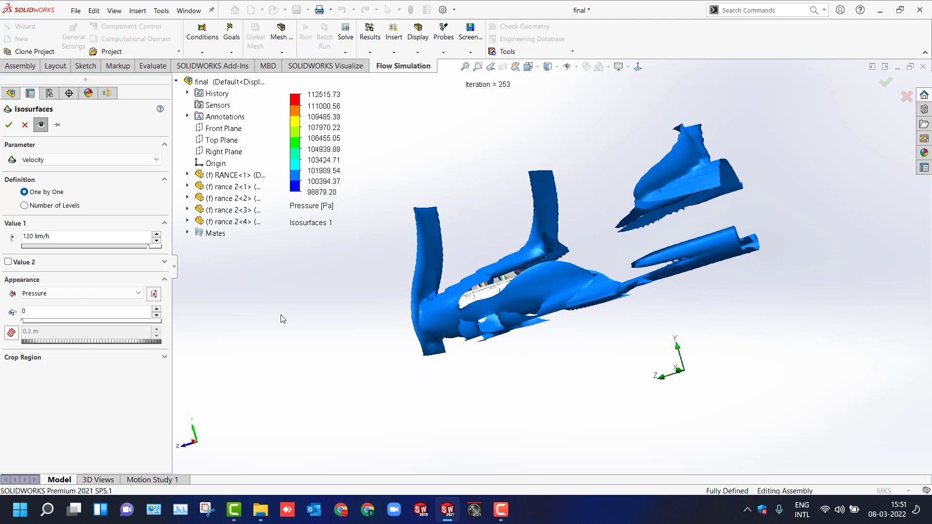
scroll(283, 319, "down", 3)
scroll(283, 319, "up", 2)
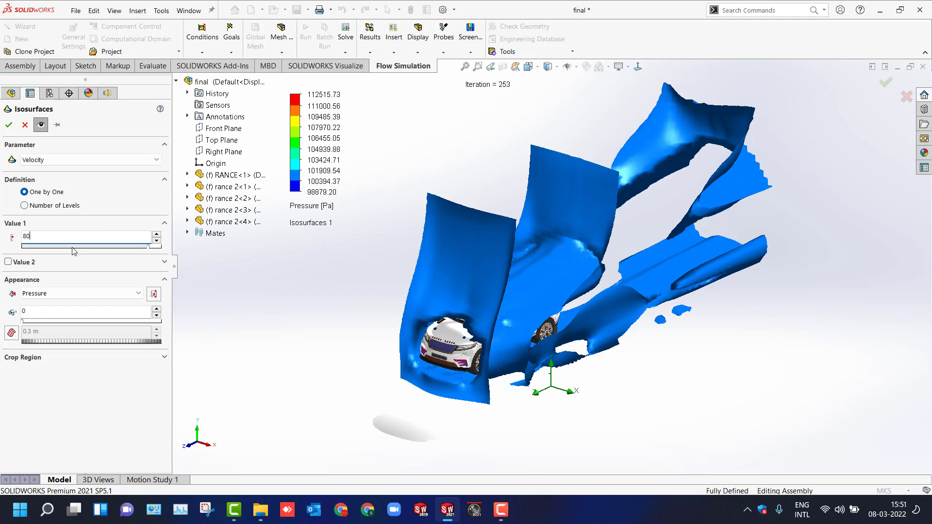
Set the isosurface value to 80 km/h.
left_click(306, 315)
key("Left")
key("Left")
key("Left")
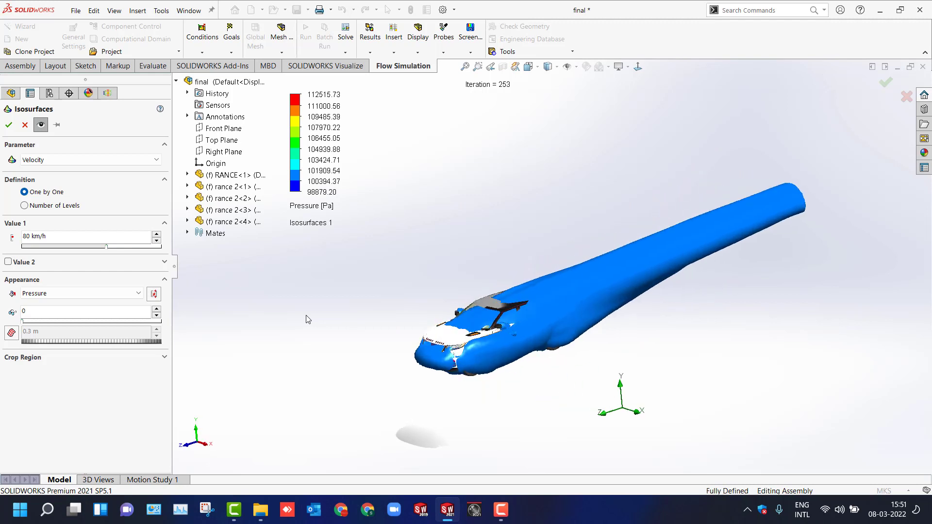
key("Right")
key("Right")
key("Right")
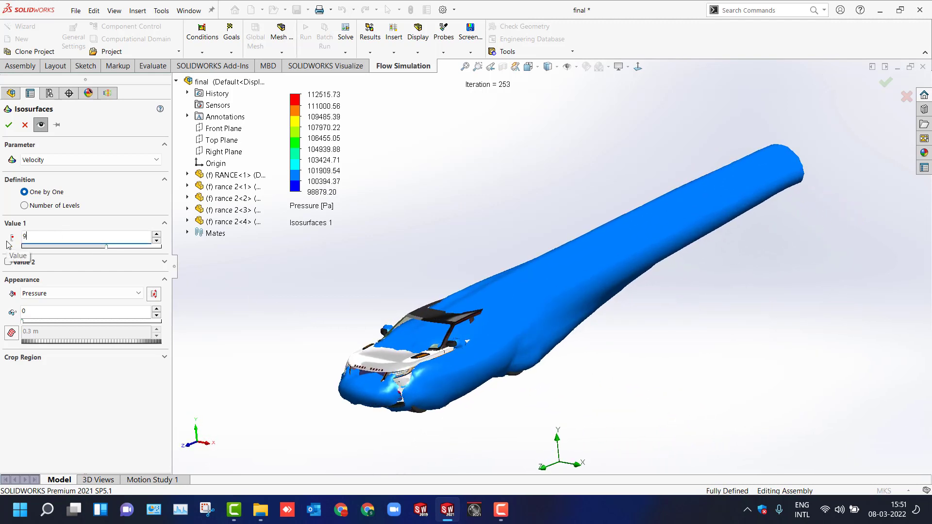
Set the isosurface value to 100 km/h, then cancel the isosurface.
left_click(319, 298)
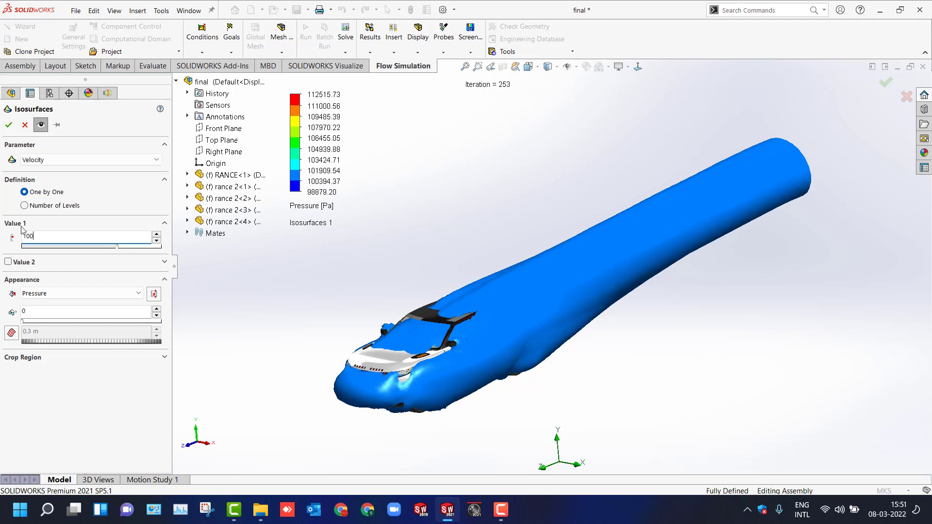
left_click(292, 250)
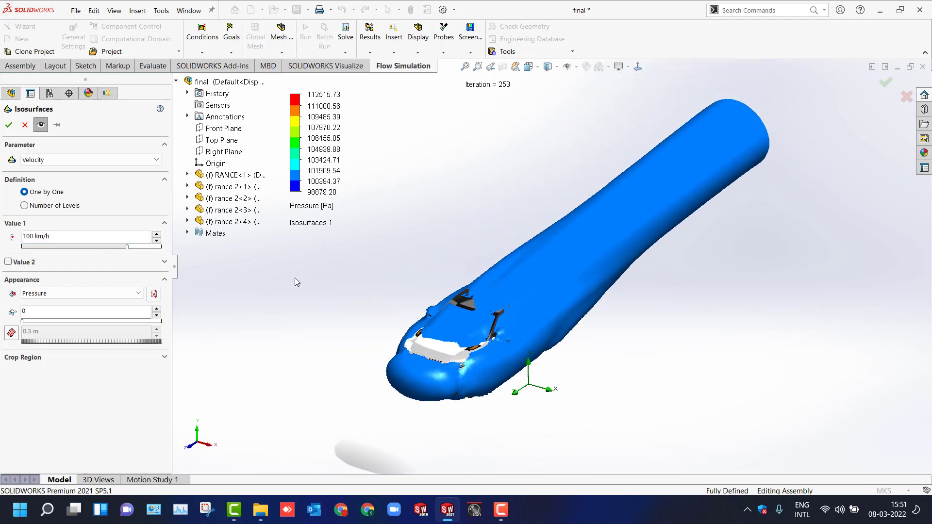
left_click(39, 207)
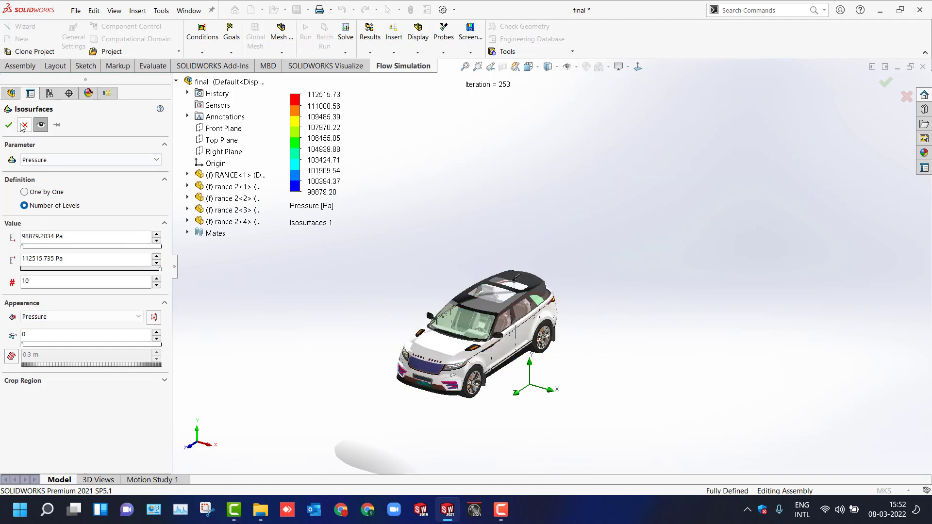
left_click(23, 126)
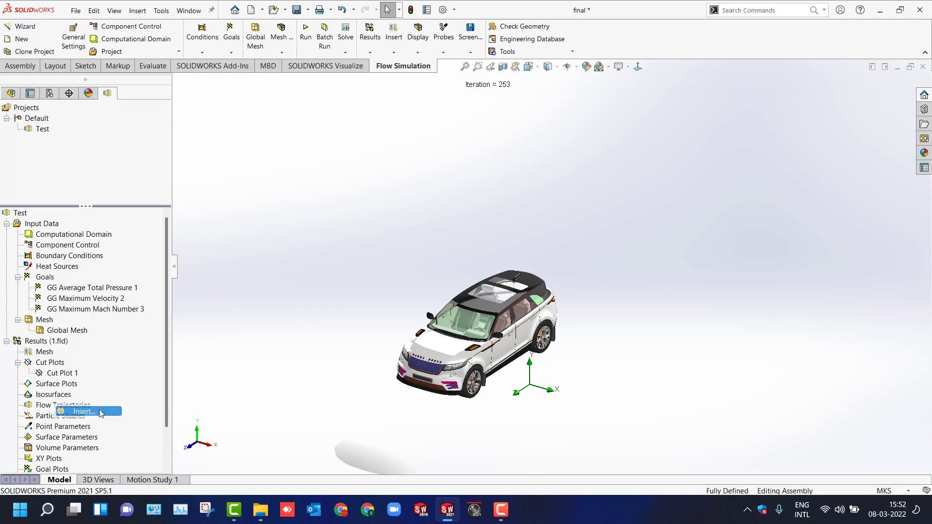
Insert flow trajectories seeded from a rectangle of starting points and preview them in front of the car.
left_click(83, 412)
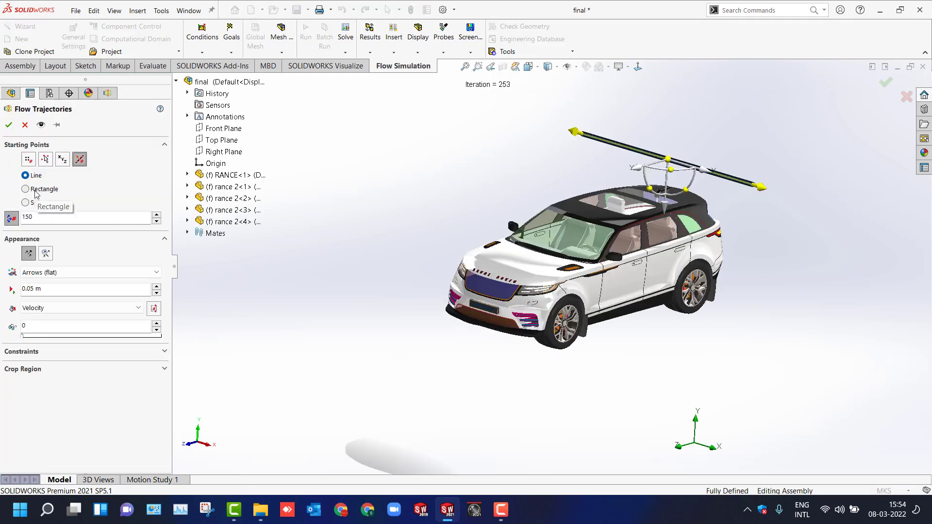
left_click(25, 189)
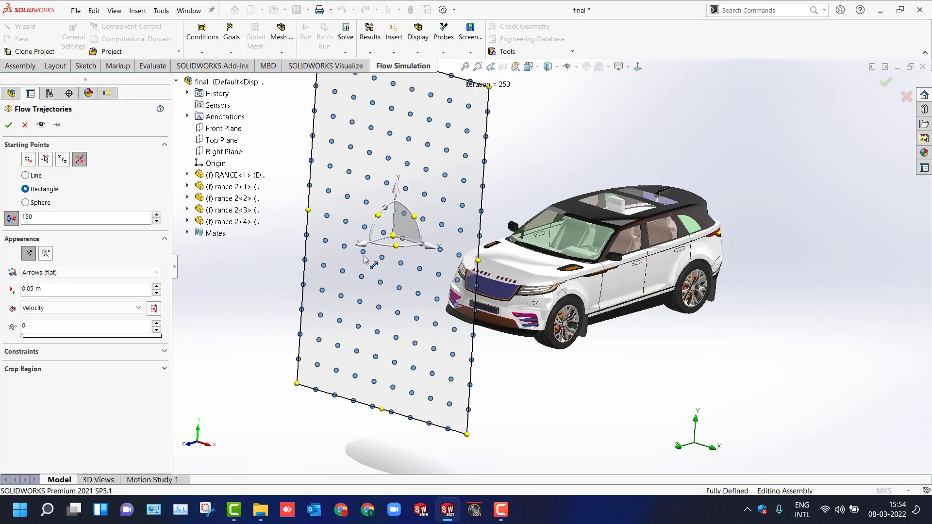
left_click(41, 129)
middle_click_drag(291, 338, 292, 317)
Set the trajectory arrow size to 0.05 m and the number of starting points to 500.
left_click_drag(47, 289, 1, 300)
type("0.025")
key("Return")
type("0.05")
left_click(219, 283)
left_click_drag(73, 219, 2, 219)
type("500")
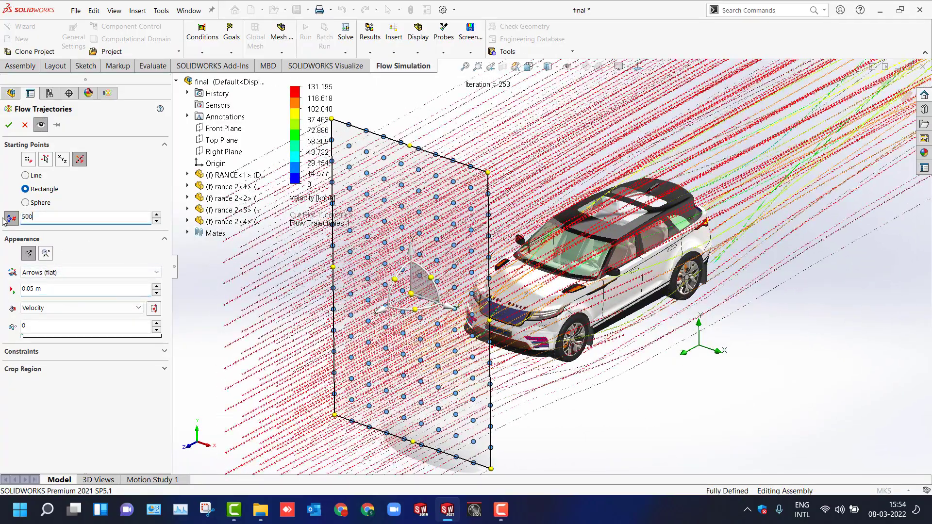
left_click(211, 271)
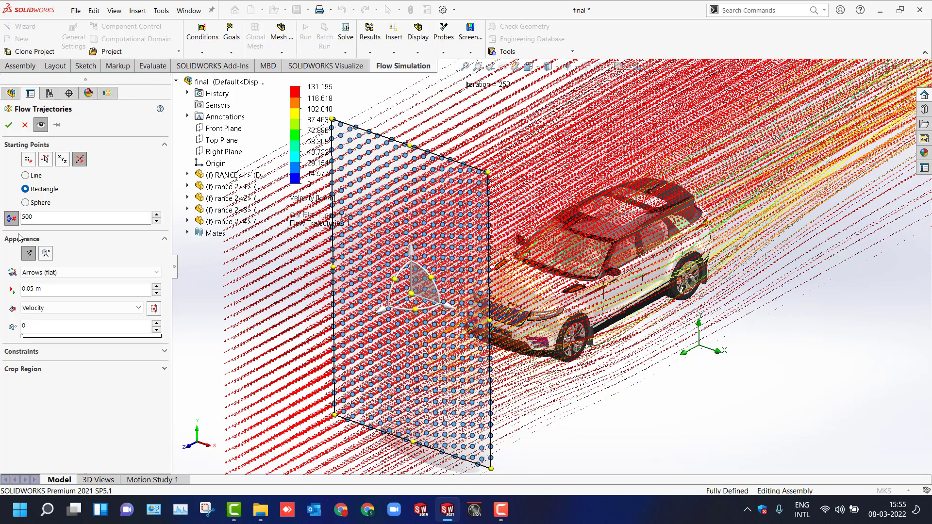
Switch the trajectory display to Pipes with 150 starting points.
left_click(156, 272)
left_click(49, 285)
double_click(29, 216)
type("150")
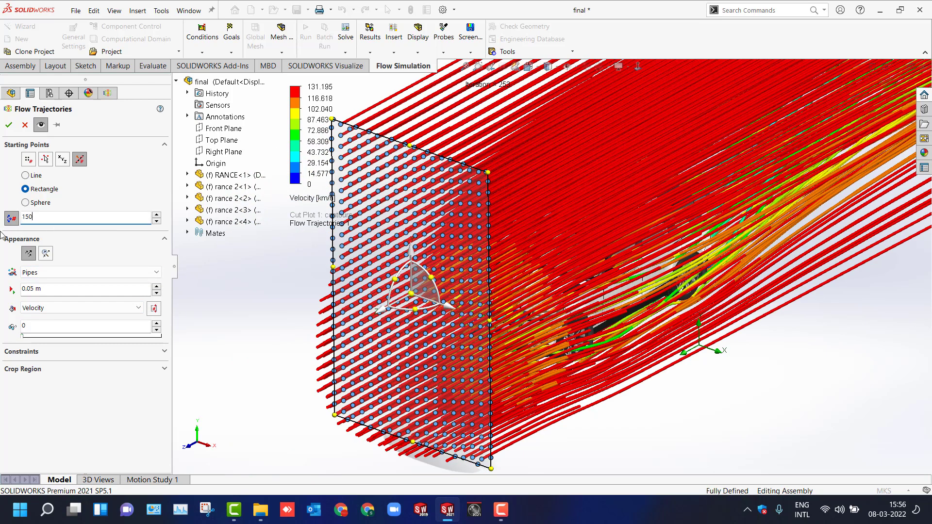
left_click(237, 318)
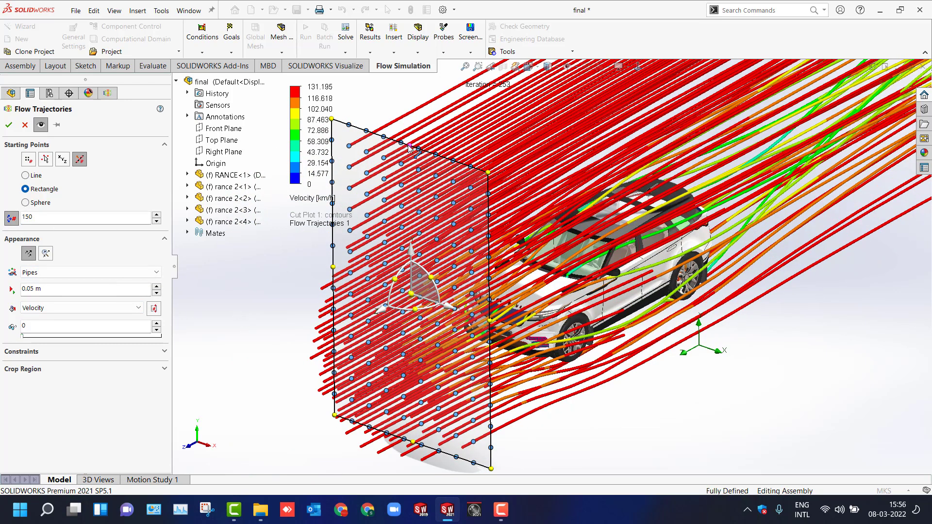
Set 100 starting points, show the trajectories as arrows colored by Velocity (Z), and confirm.
left_click_drag(409, 147, 415, 241)
left_click_drag(34, 217, 3, 227)
type("100")
left_click(226, 325)
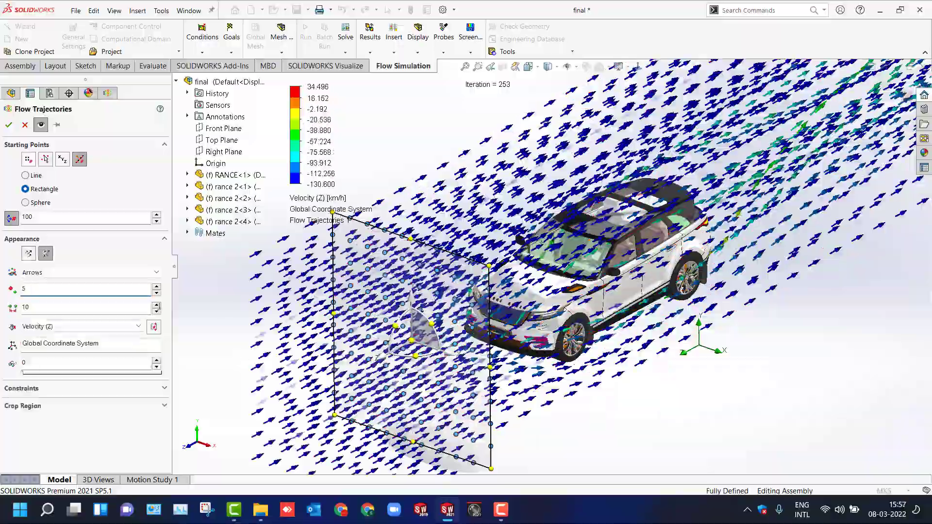
left_click(9, 125)
Play the flow trajectories and watch the arrows move around the car from several views.
right_click(73, 415)
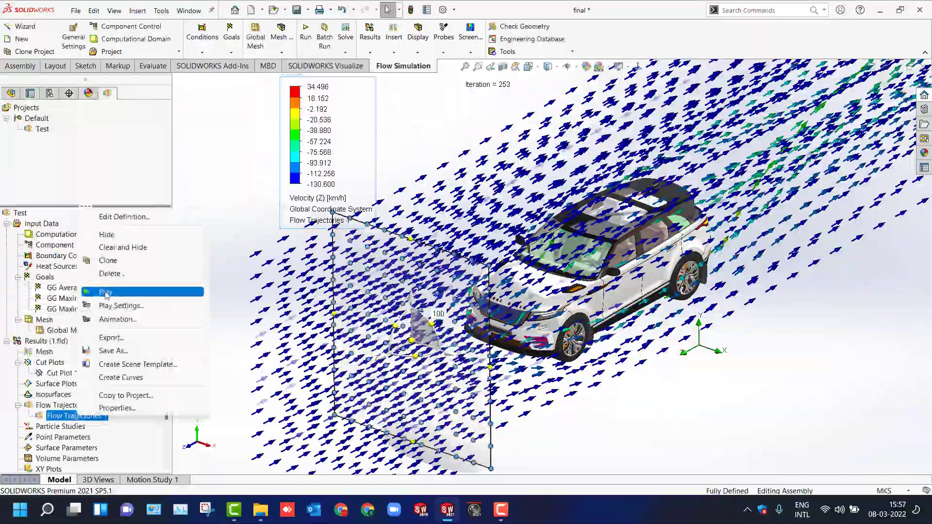
left_click(146, 292)
key("ctrl+4")
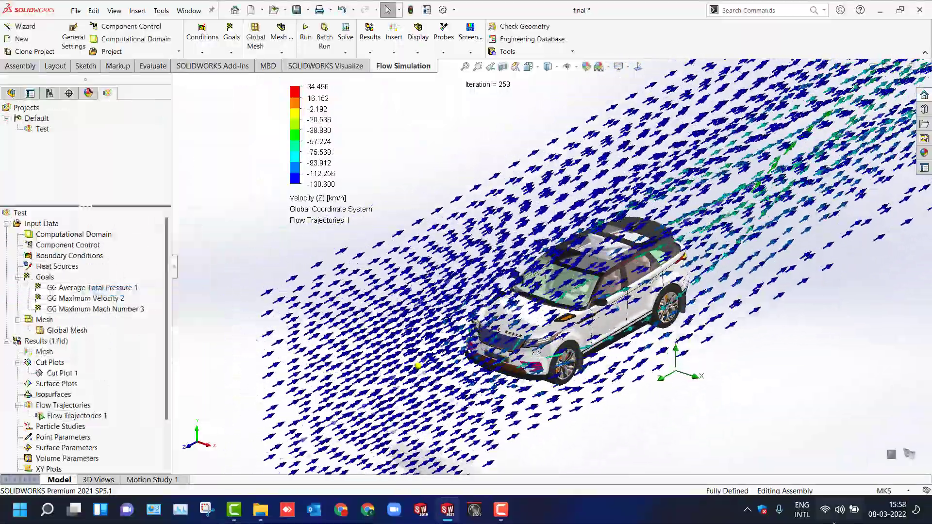
key("ctrl+7")
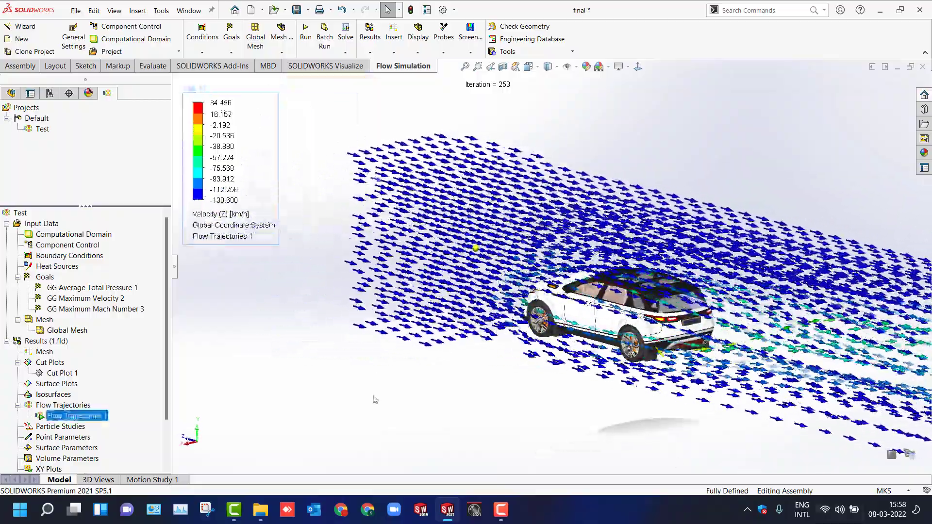
key("Right")
key("Right")
key("Right")
key("Right")
key("Right")
key("Right")
key("Right")
key("Right")
key("Right")
key("Right")
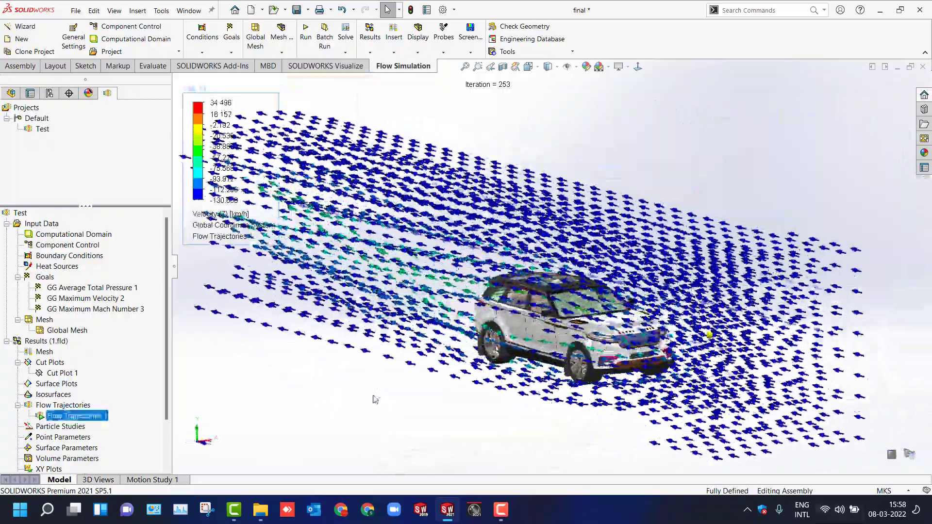
Edit the flow trajectories to an arrow size of 0.025 m and 500 starting points, then confirm.
left_click(89, 220)
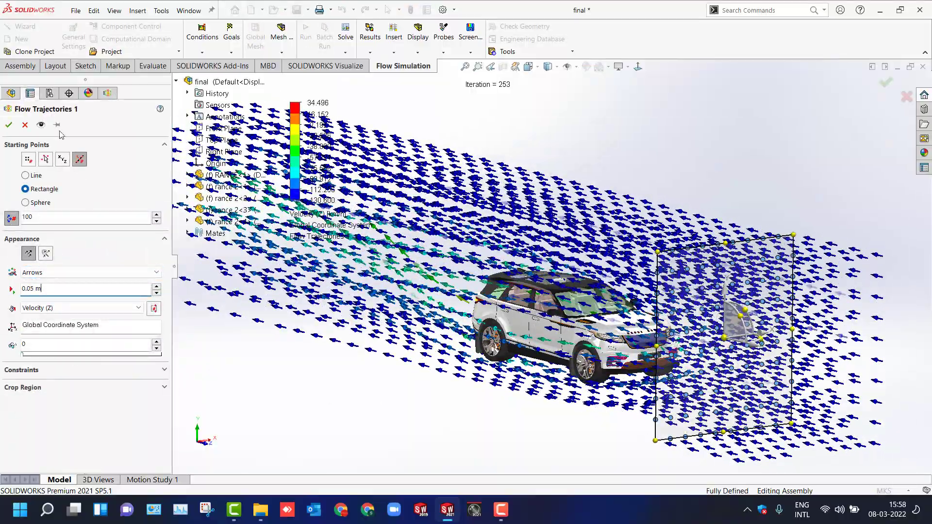
left_click(40, 125)
middle_click_drag(534, 272, 546, 301)
left_click_drag(752, 297, 751, 358)
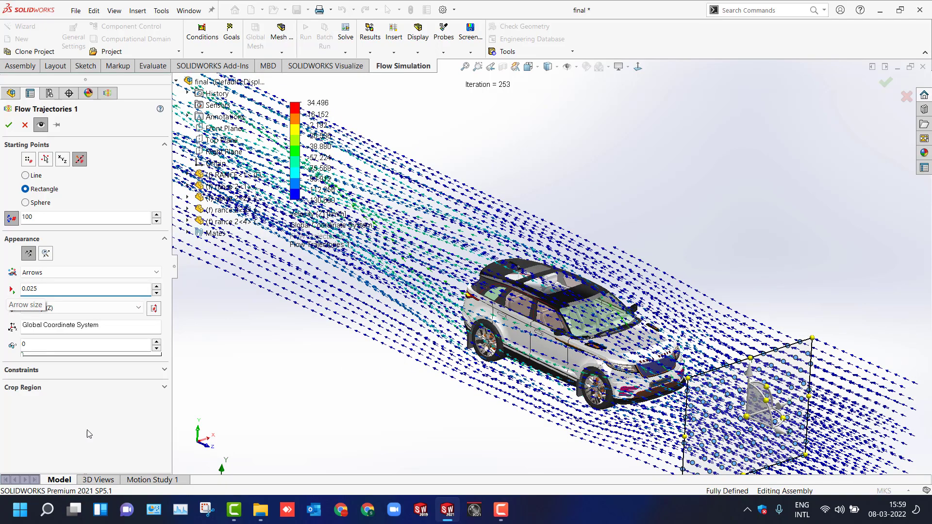
key("Return")
type("500")
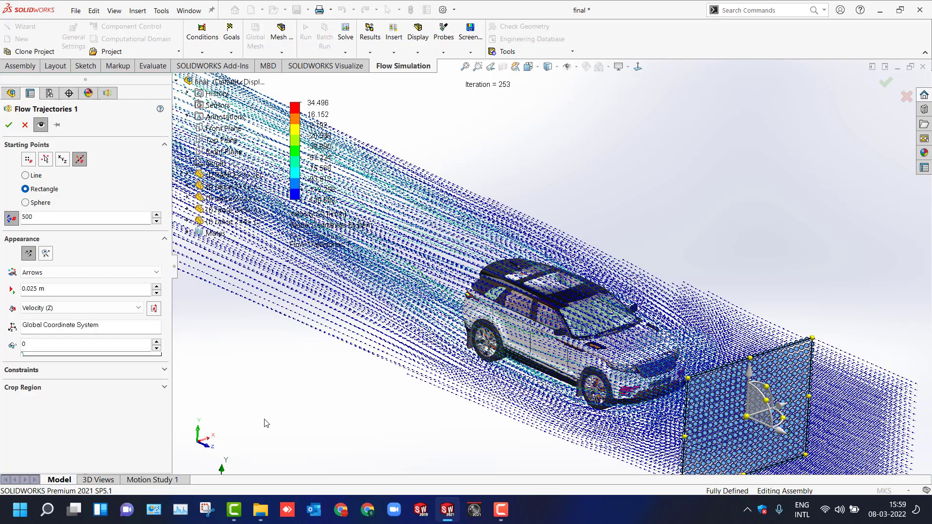
left_click(8, 126)
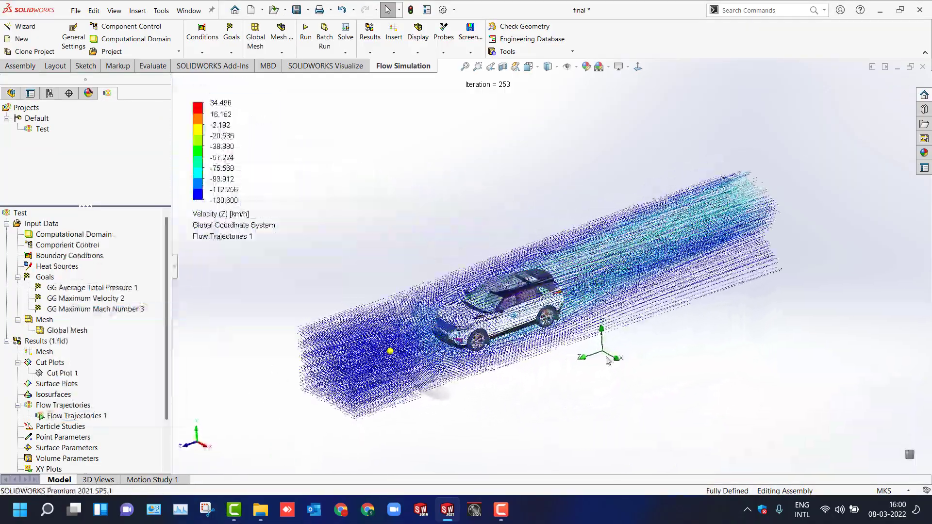
Reopen the flow trajectories and switch their display to Pipes with 200 starting points.
scroll(609, 360, "down", 1)
middle_click_drag(599, 425, 600, 426)
scroll(600, 426, "down", 5)
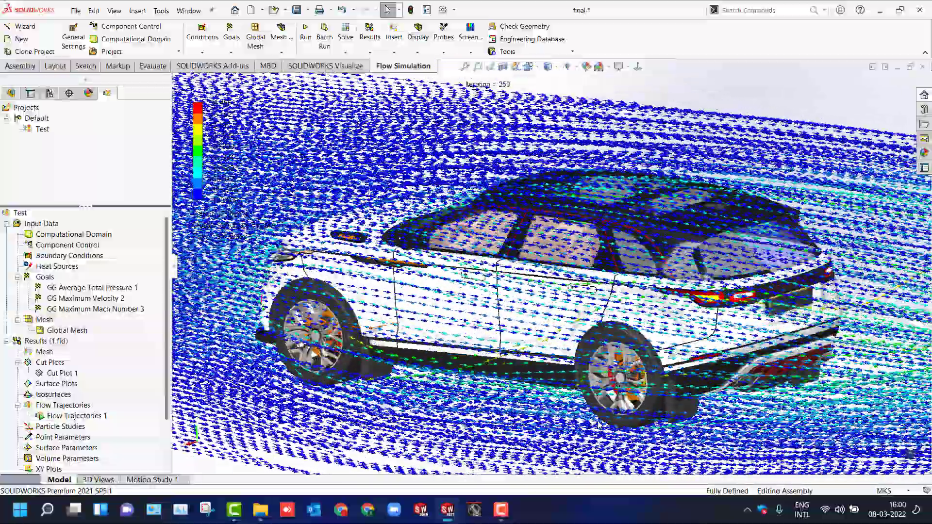
middle_click_drag(601, 425, 601, 425)
key("F9")
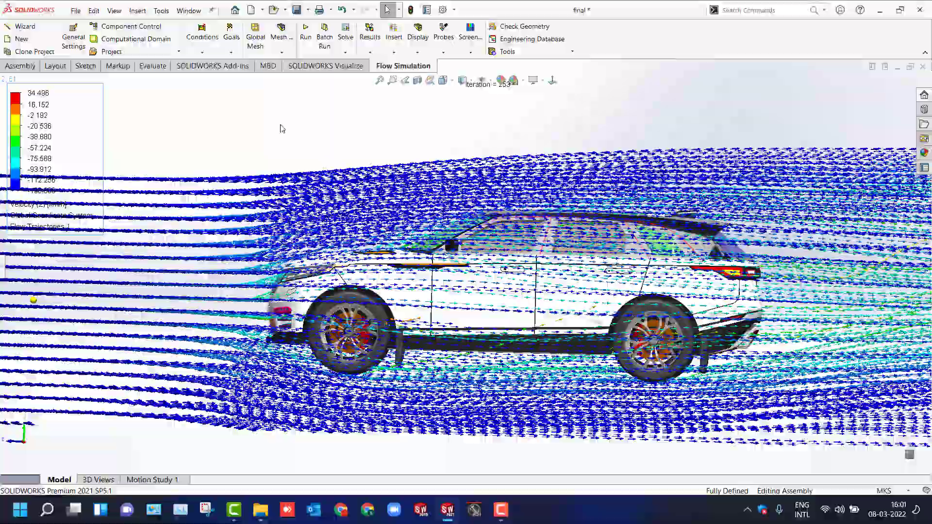
middle_click_drag(280, 128, 281, 129)
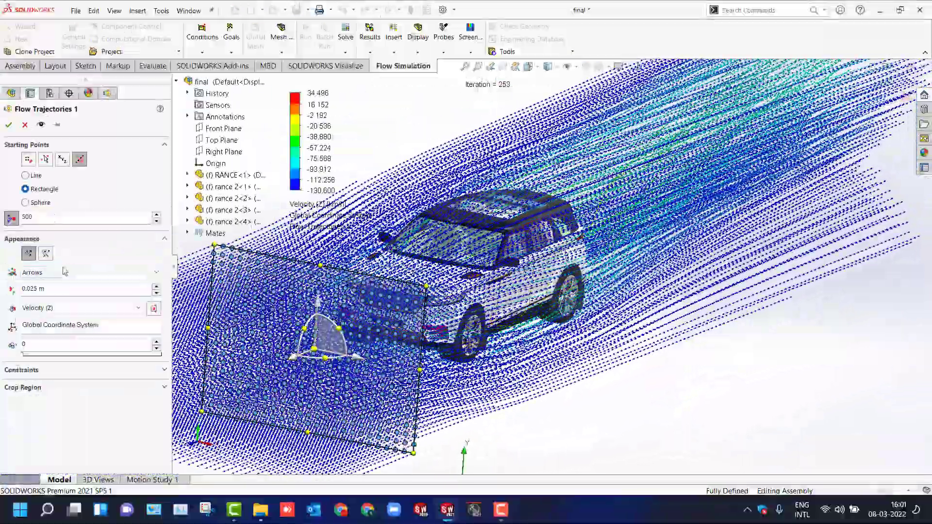
left_click(48, 277)
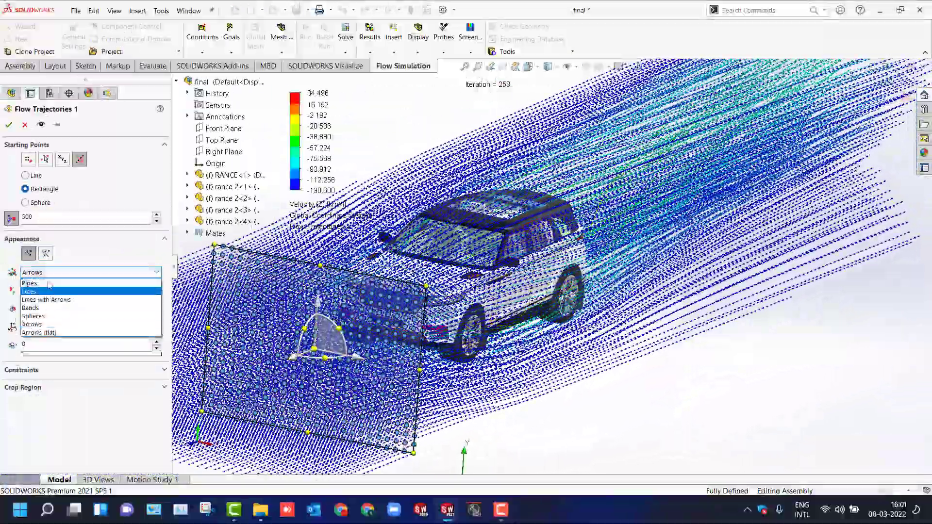
left_click(46, 256)
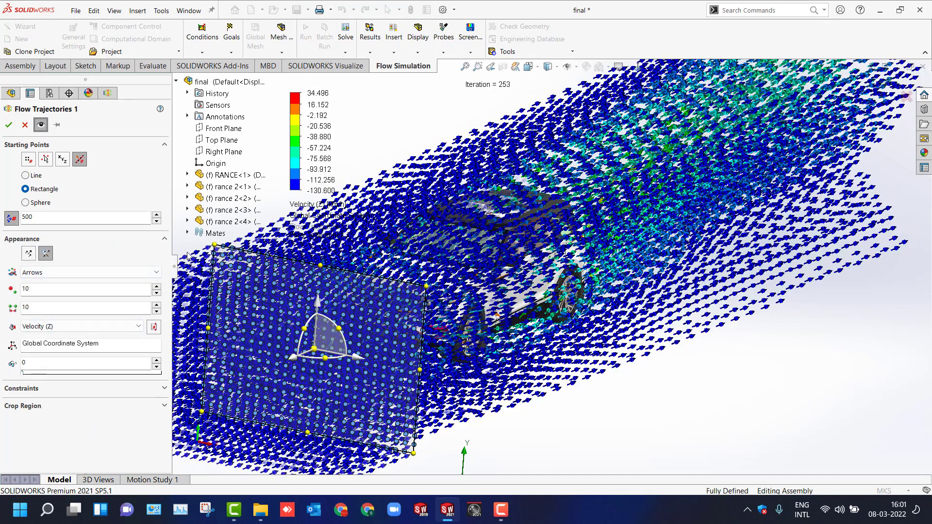
left_click(42, 276)
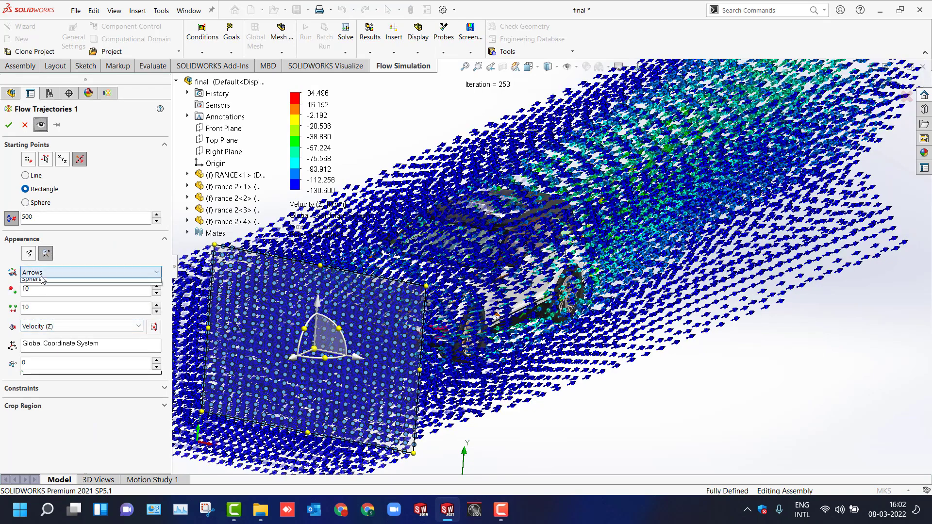
left_click(29, 254)
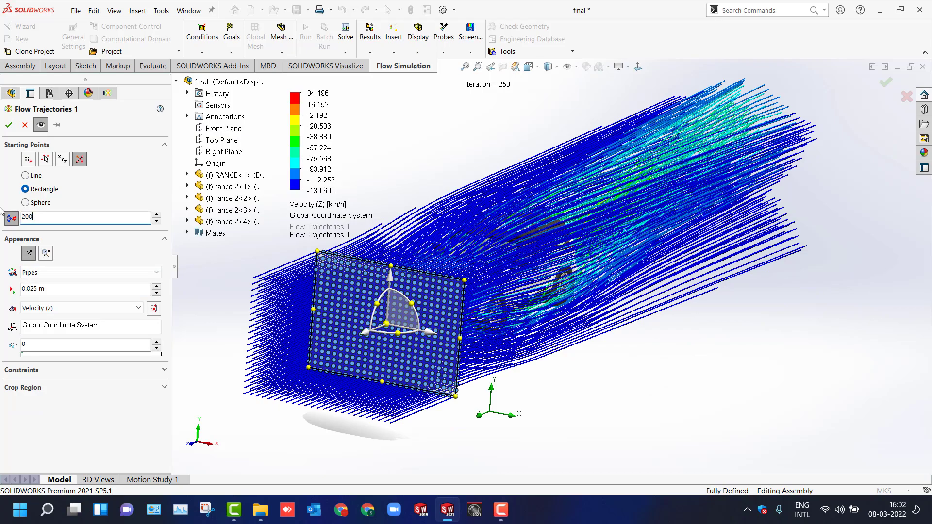
key("Return")
Move the starting-point rectangle ahead of the car and reduce it to 100 starting points.
middle_click_drag(304, 430, 266, 339)
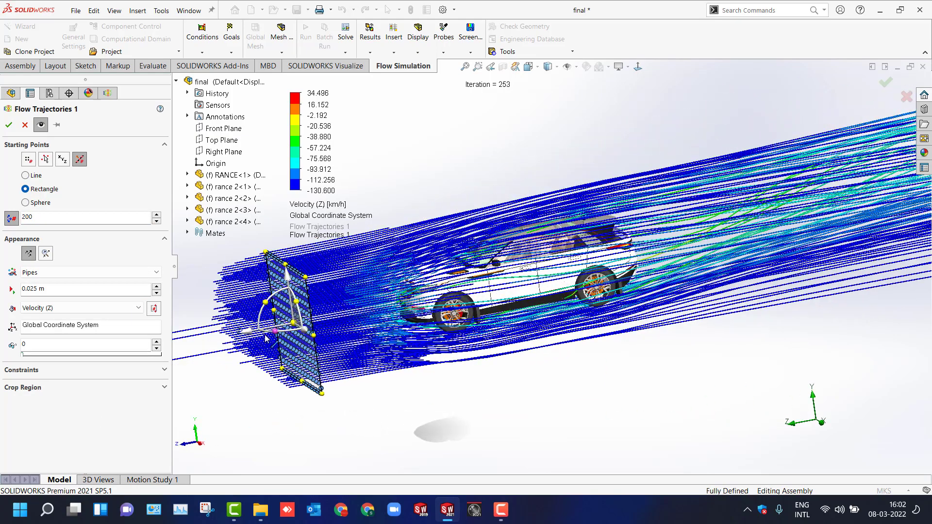
left_click_drag(262, 331, 179, 347)
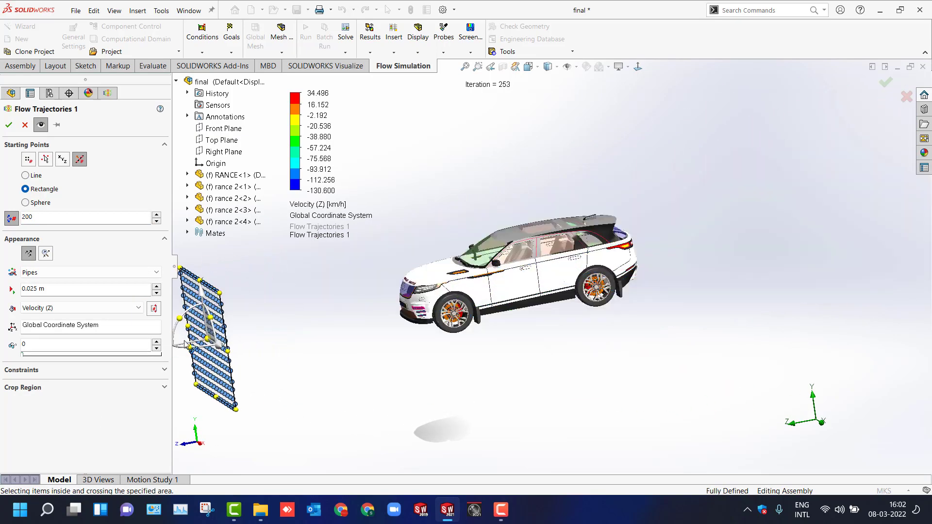
type("100")
key("Return")
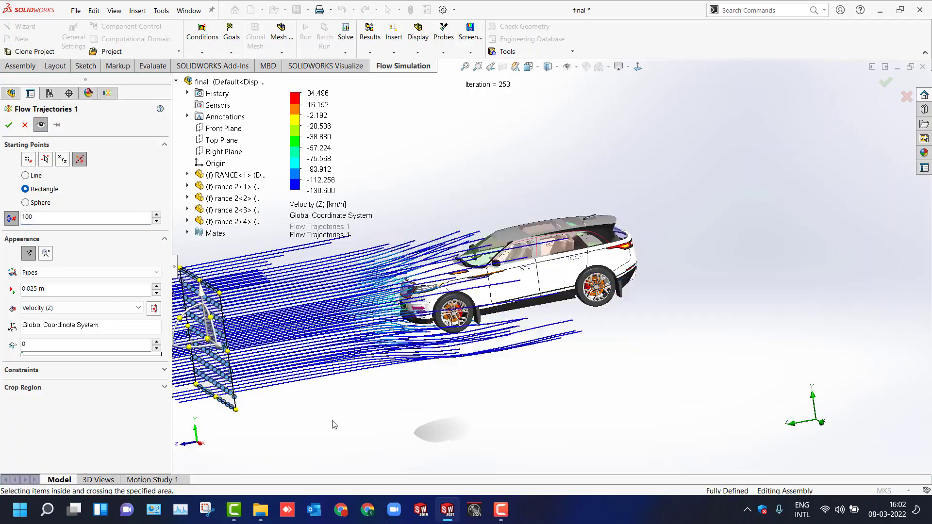
middle_click_drag(306, 403, 334, 425)
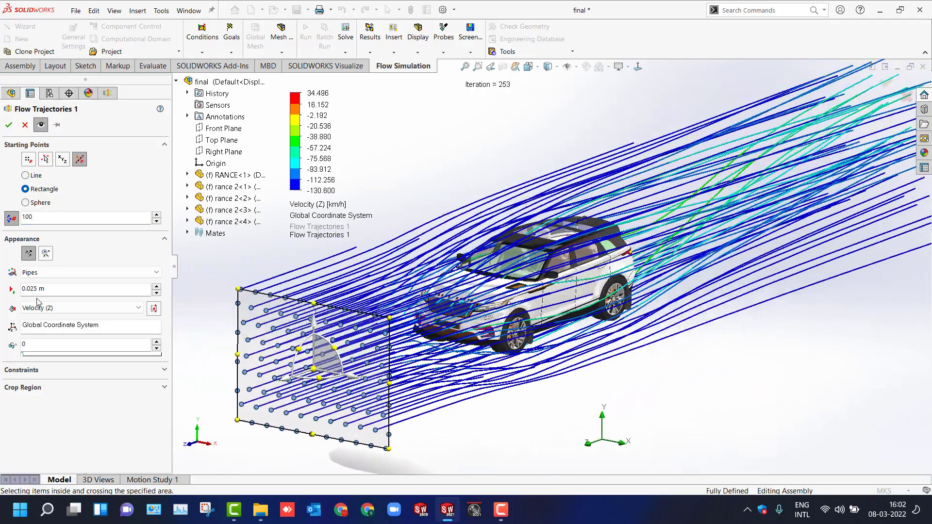
Color the trajectory pipes by Velocity after trying Pressure and Velocity (Z), then confirm.
left_click(81, 308)
left_click(55, 335)
left_click(58, 309)
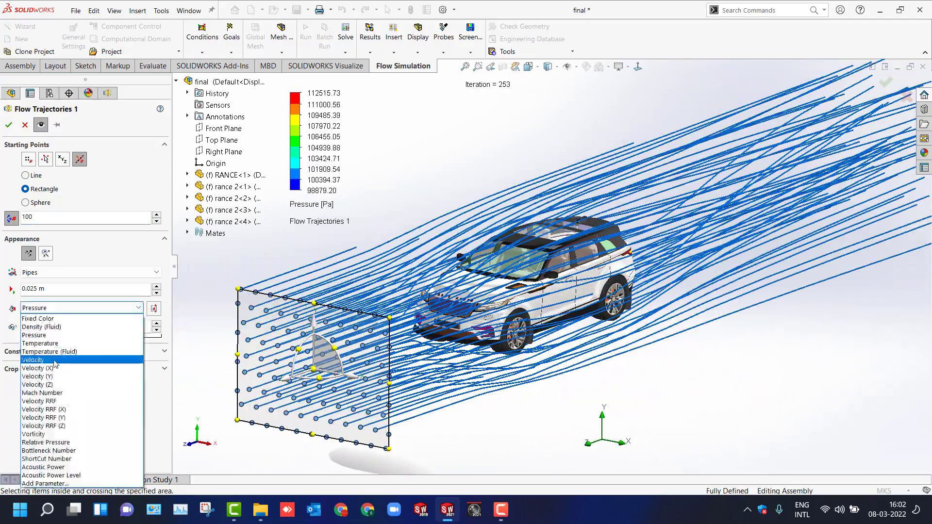
left_click(59, 385)
left_click(58, 309)
left_click(66, 360)
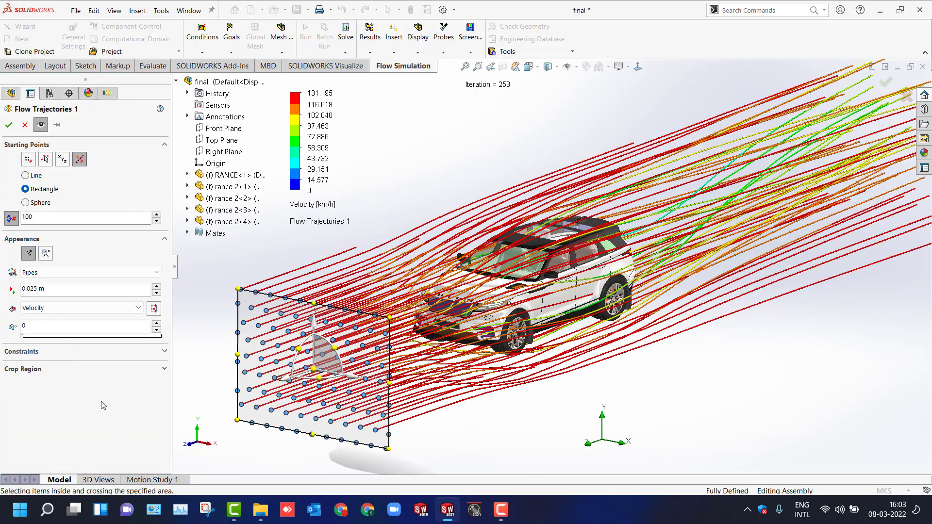
left_click(9, 125)
Play the pipe trajectories animation flowing around the car.
middle_click_drag(535, 370, 418, 384)
right_click(77, 416)
left_click(100, 310)
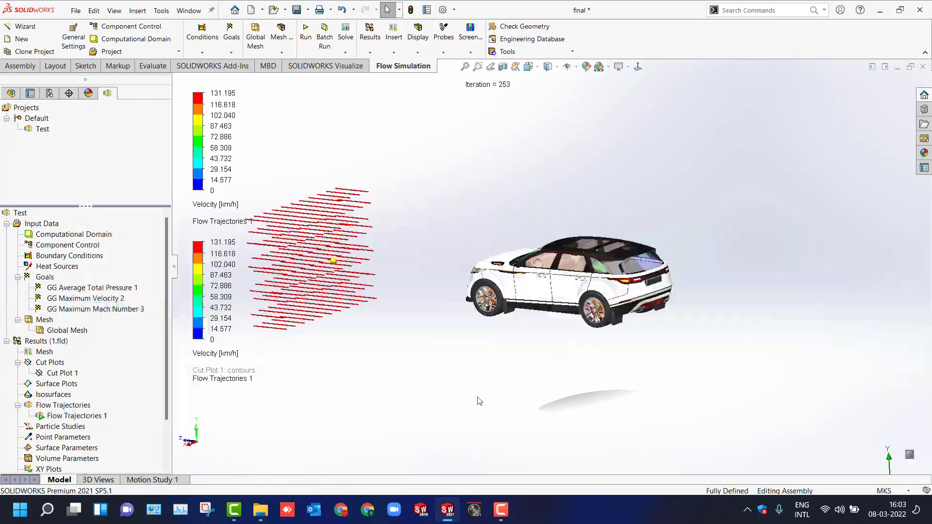
left_click(175, 272)
middle_click_drag(252, 389, 368, 414)
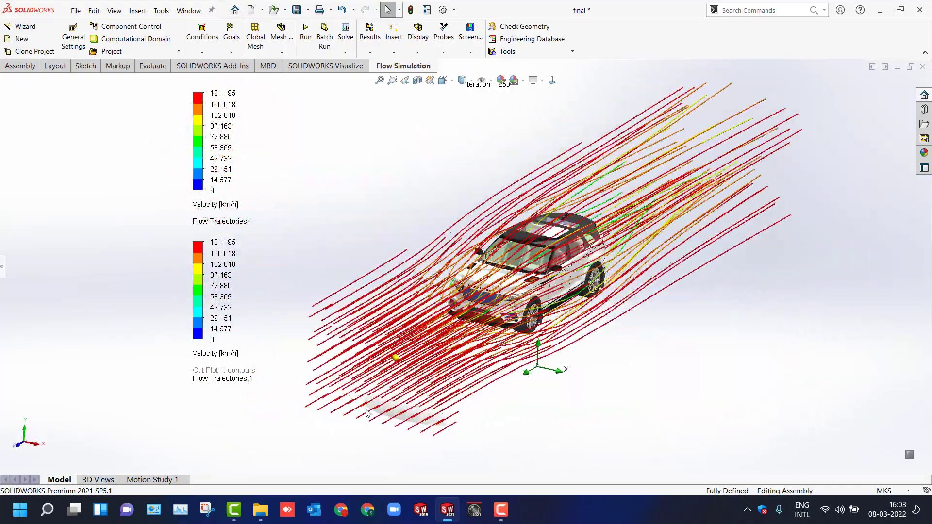
Clear and hide the flow trajectories plot.
left_click(2, 266)
right_click(74, 416)
left_click(97, 246)
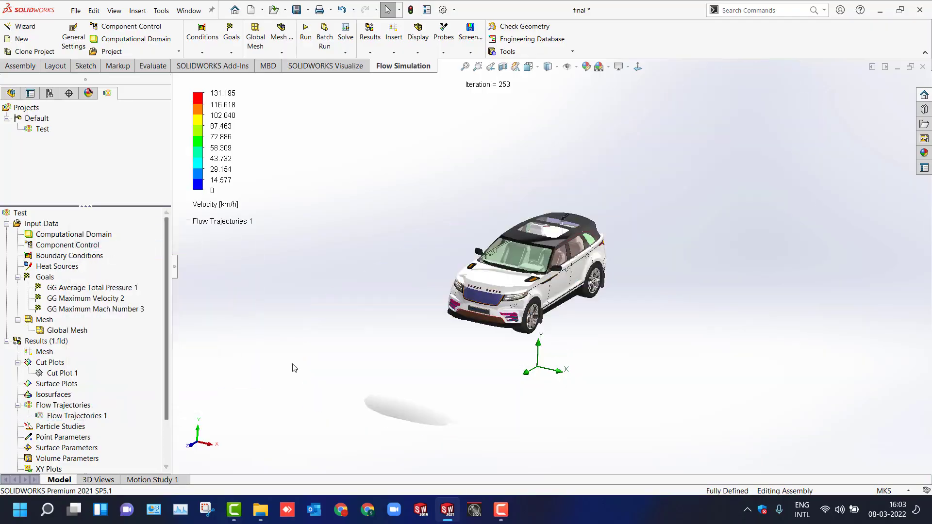